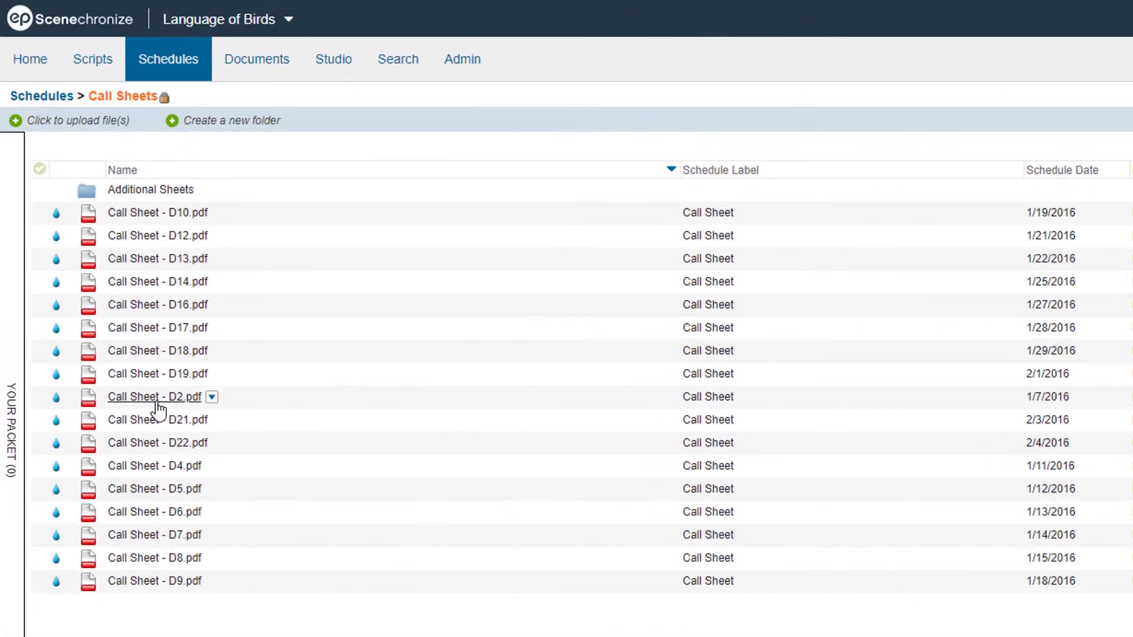
- Select Call Sheet - D2.pdf and open its Manage on Crew Home settings
click(220, 399)
click(213, 401)
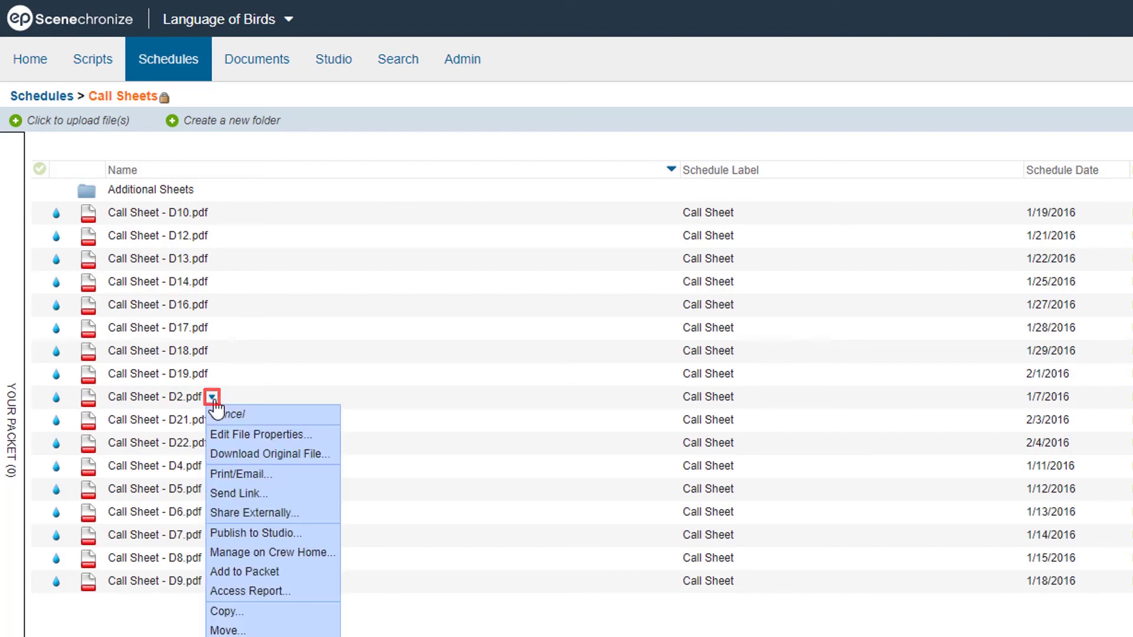
click(227, 555)
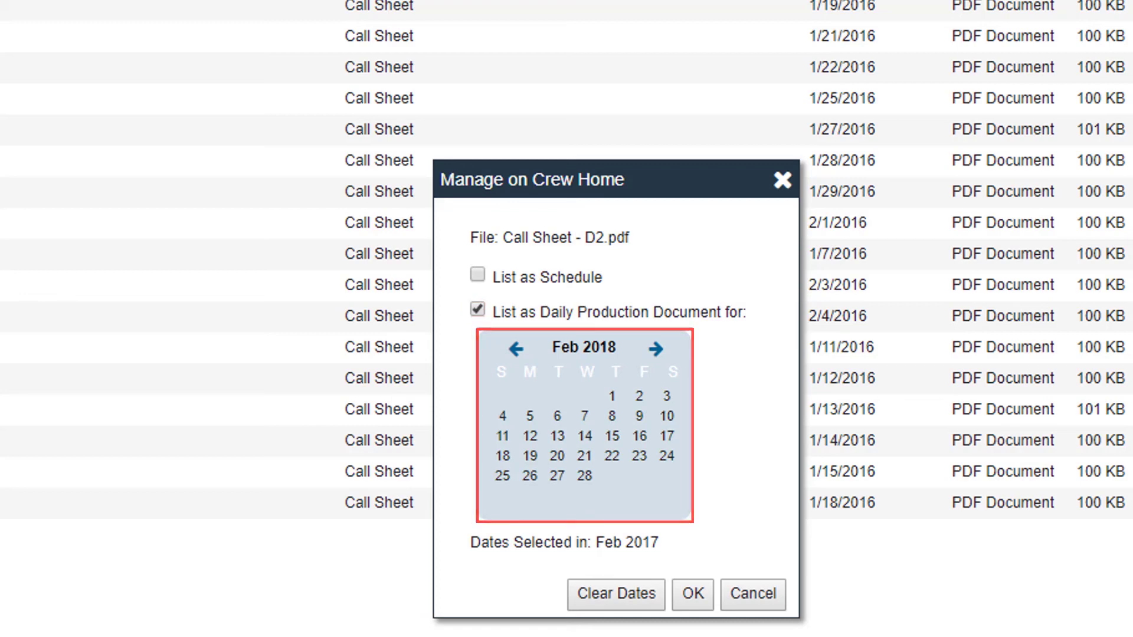
- Set February 12, 2018 as the Crew Home listing date for D2 and save
click(529, 435)
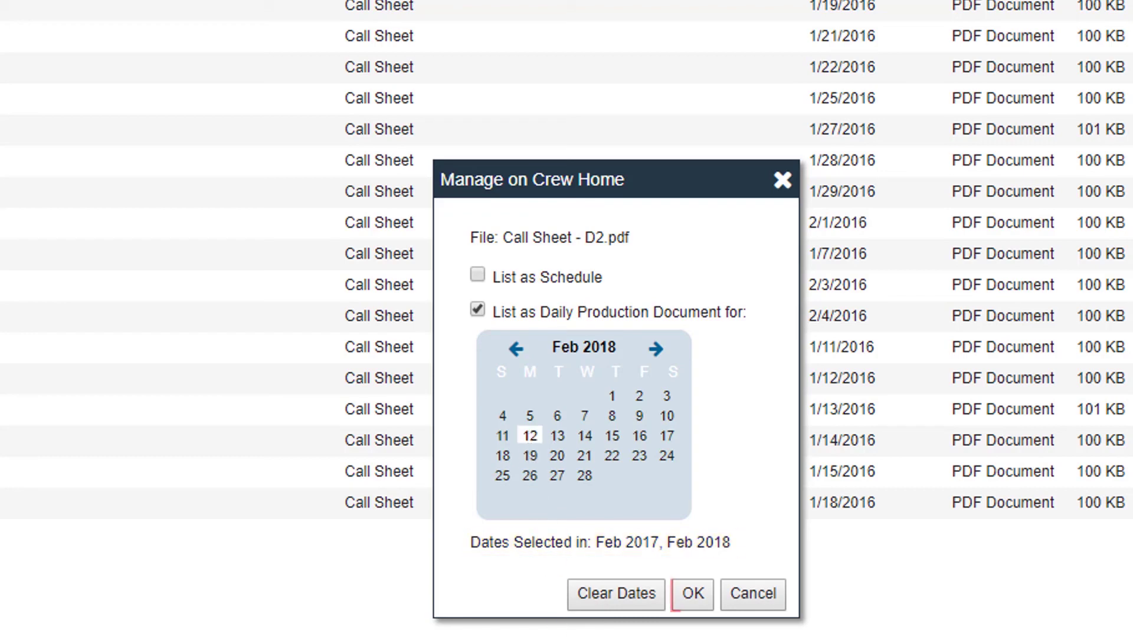
click(691, 593)
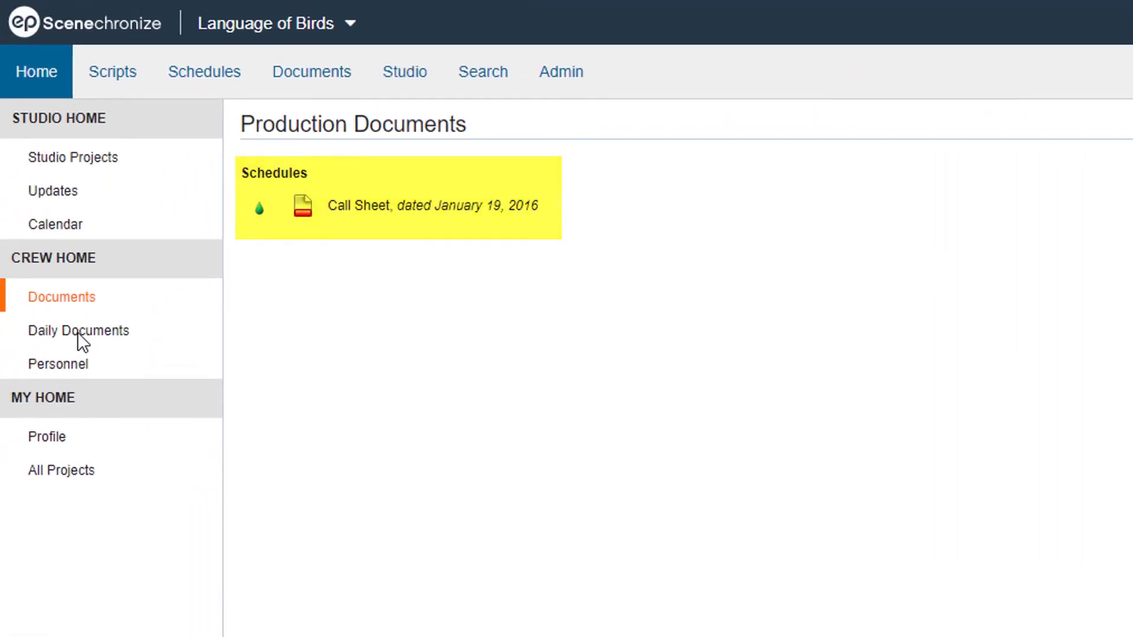
- Open Crew Home's Daily Documents page showing Call Sheets D10 and D2 for February 12, 2018
click(77, 332)
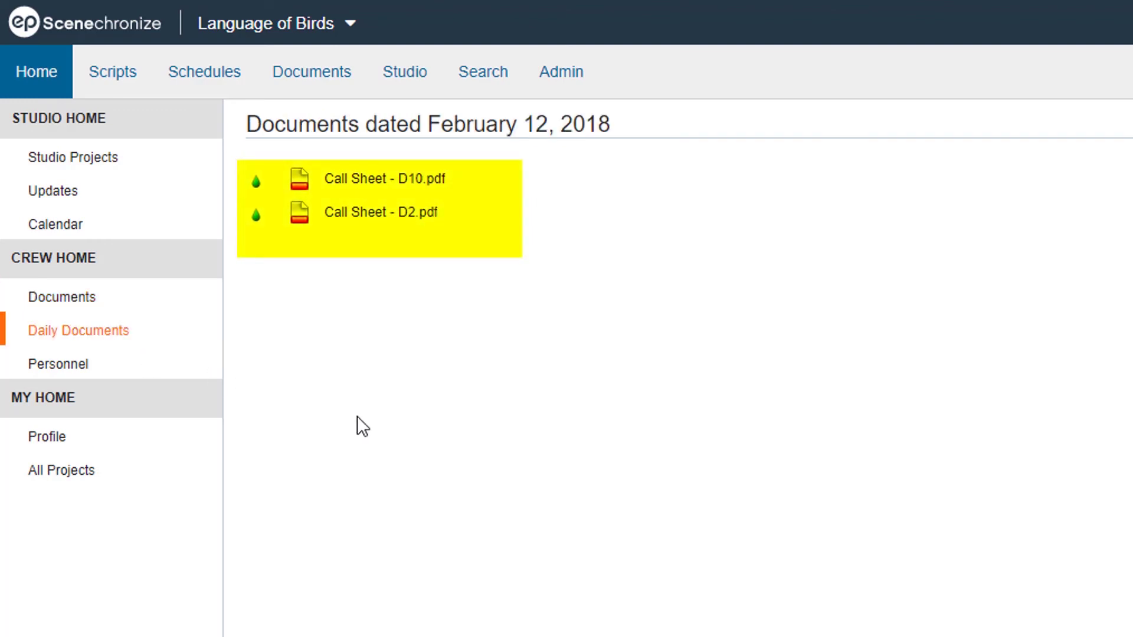